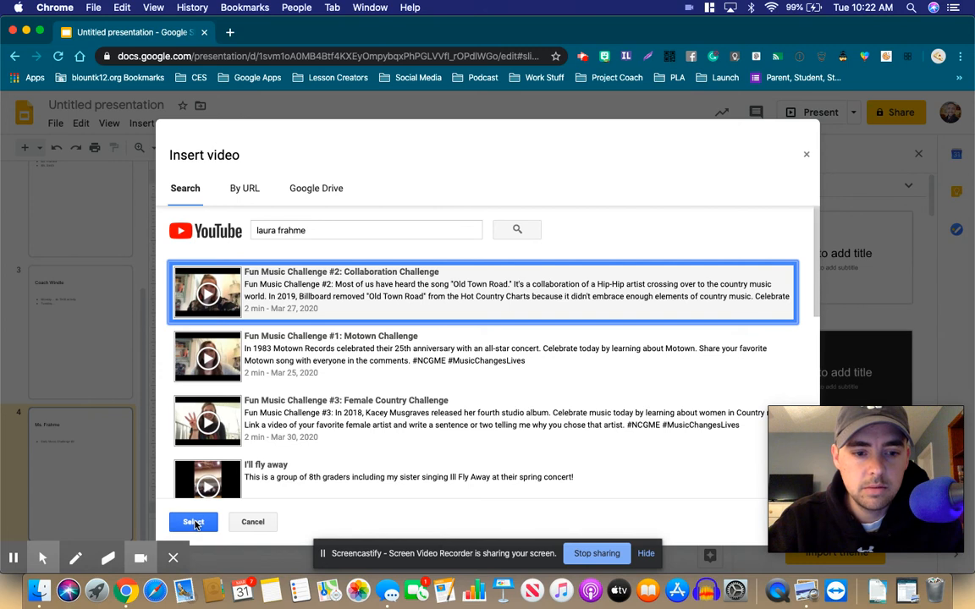
Insert the YouTube video "Fun Music Challenge #2: Collaboration Challenge" and place it just below the Daily Music Challenge #2 bullet
left_click(194, 522)
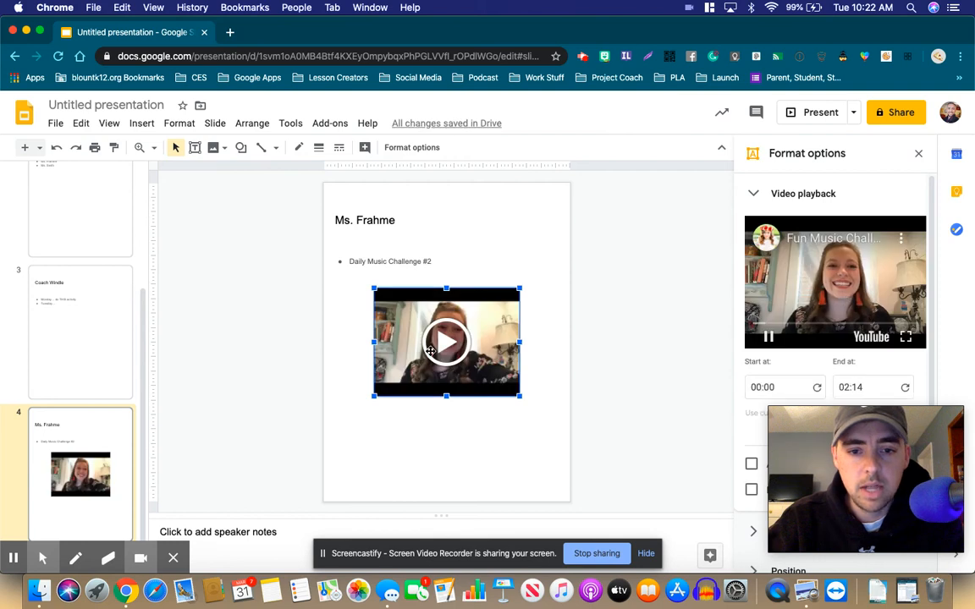
left_click_drag(478, 327, 449, 316)
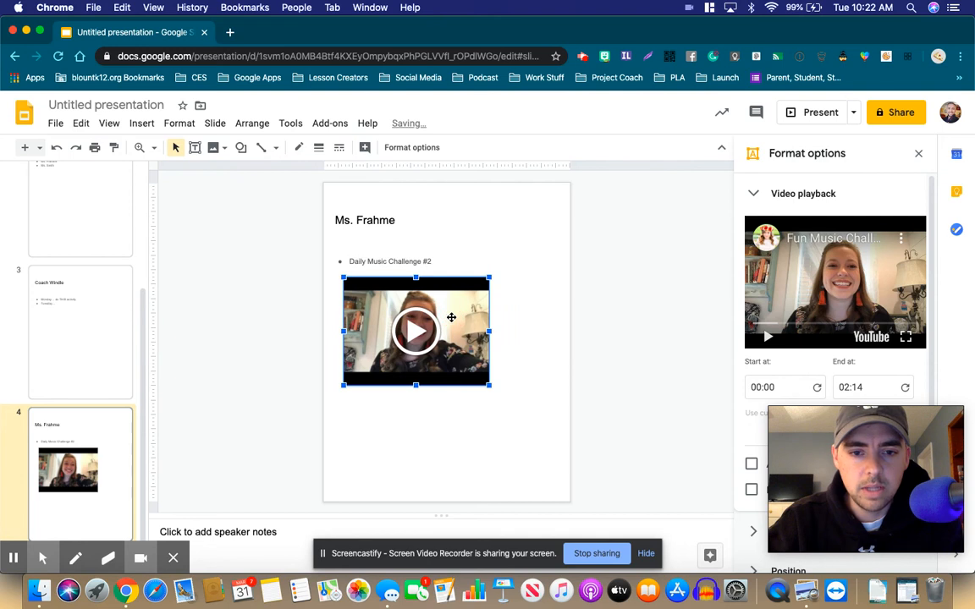
left_click(514, 317)
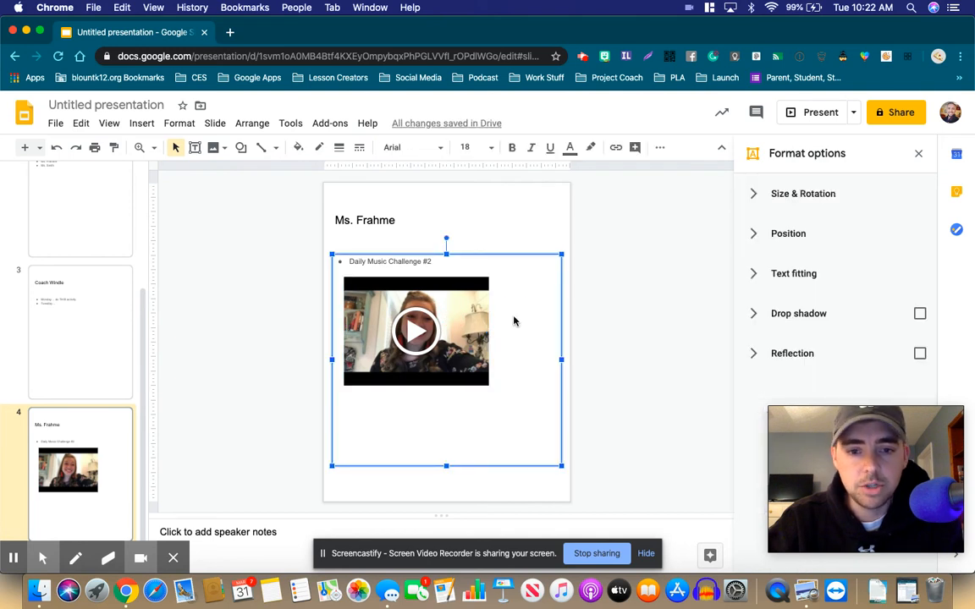
left_click(918, 154)
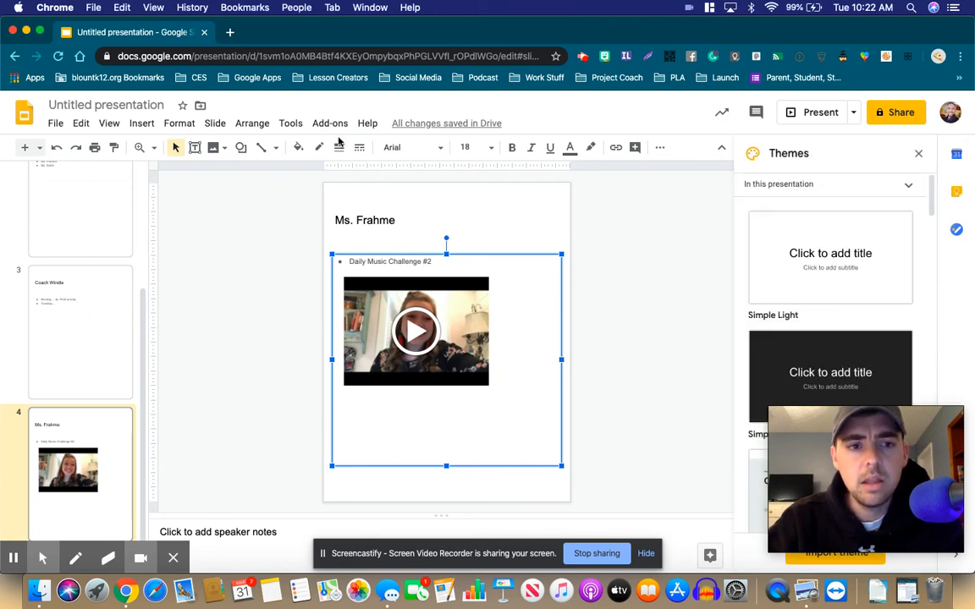
Insert the first video file from My Drive into the Daily Music Challenge slide
left_click(142, 125)
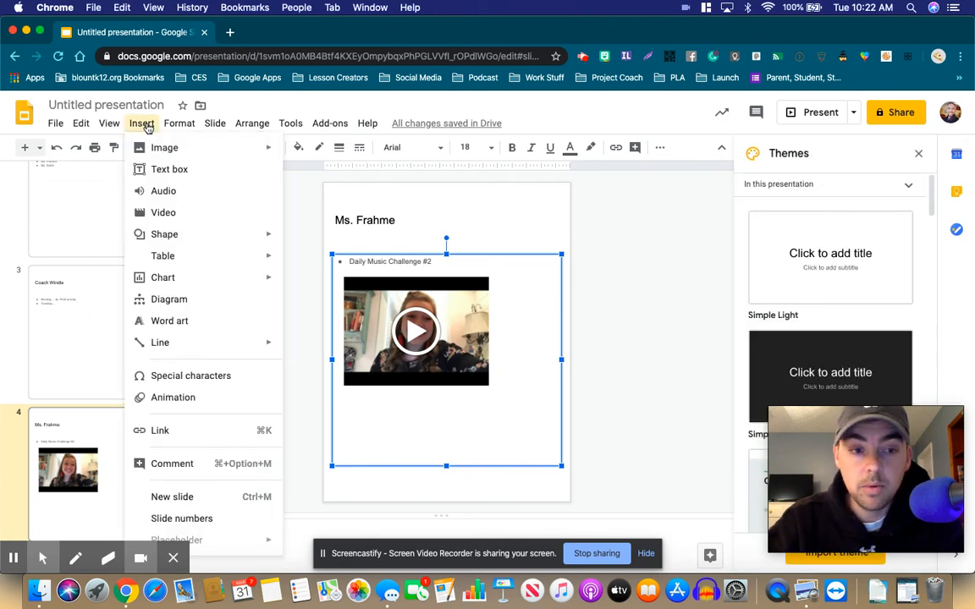
left_click(165, 214)
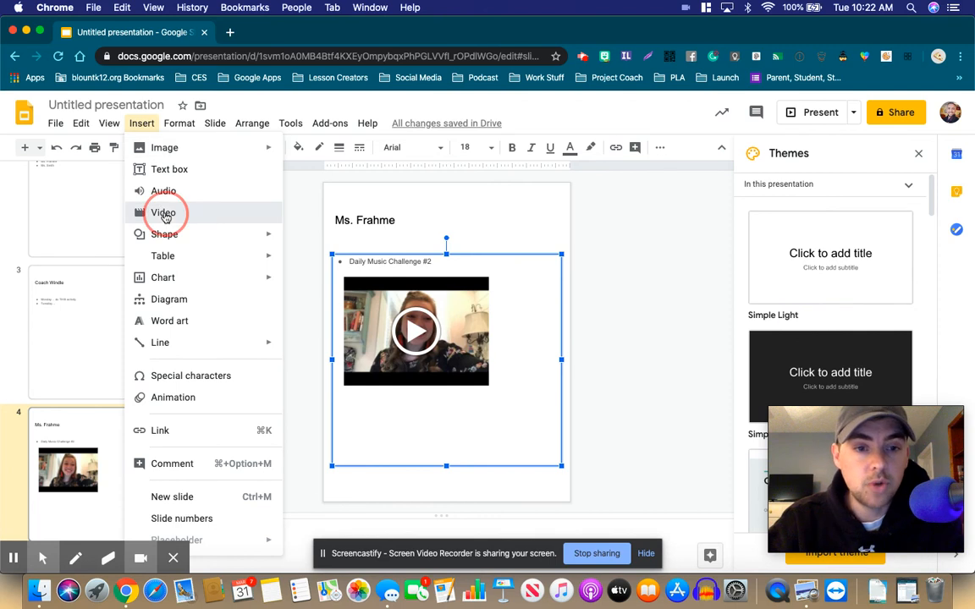
left_click(330, 189)
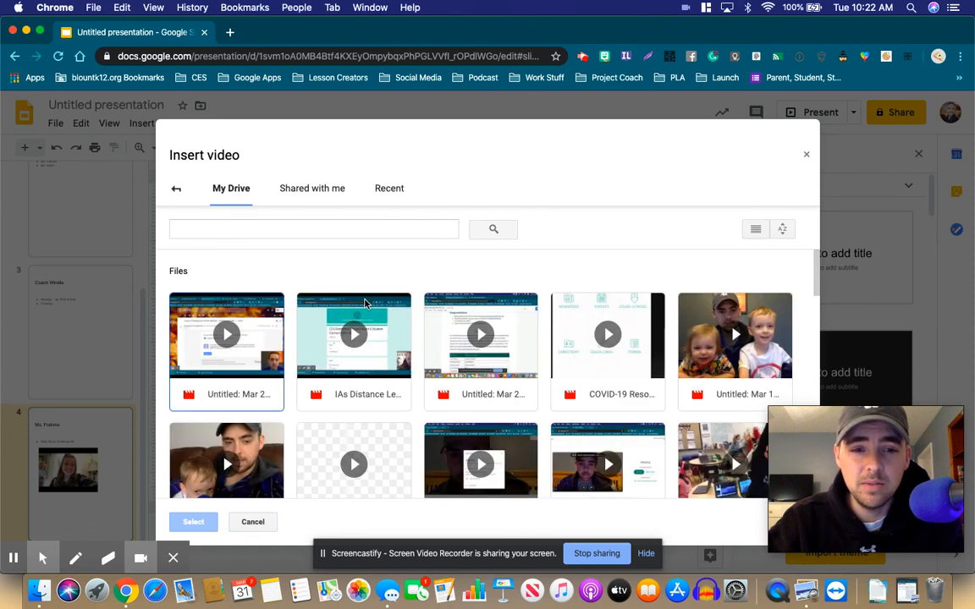
left_click(227, 359)
left_click(192, 522)
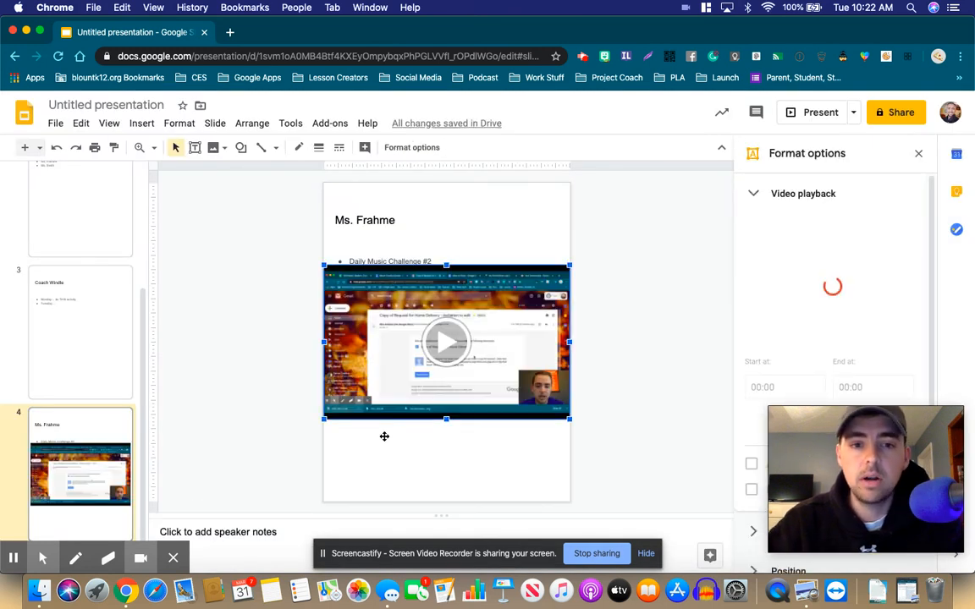
Move the Drive video below the YouTube video and shrink it to fit the lower part of the slide
left_click_drag(455, 390, 455, 468)
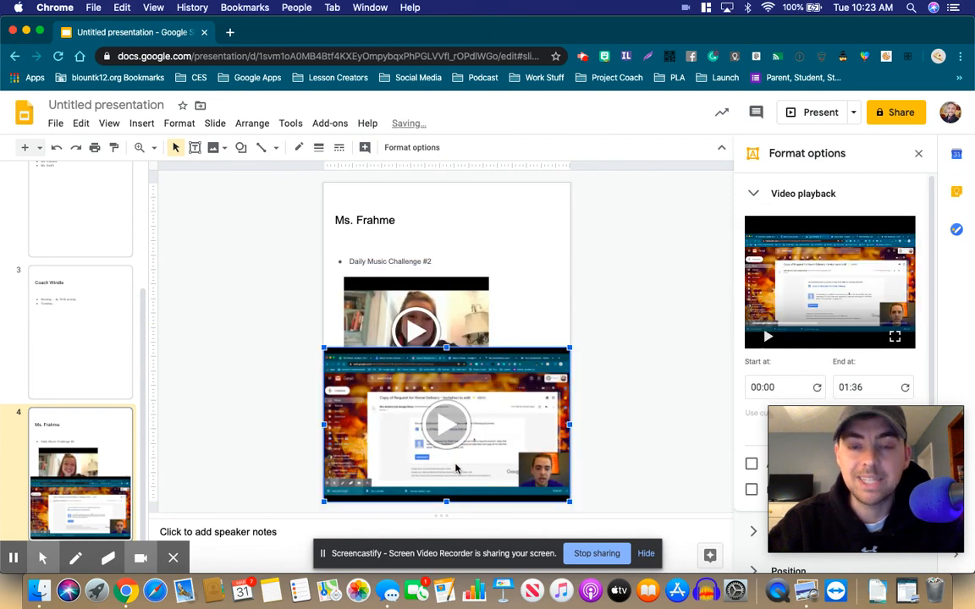
left_click_drag(548, 376, 518, 411)
left_click_drag(474, 442, 513, 402)
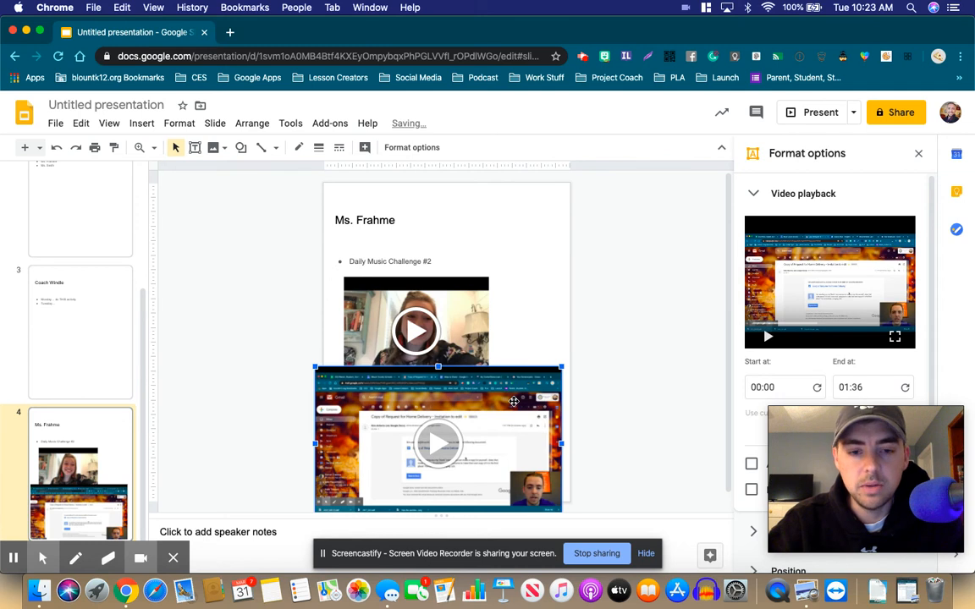
left_click_drag(514, 402, 528, 392)
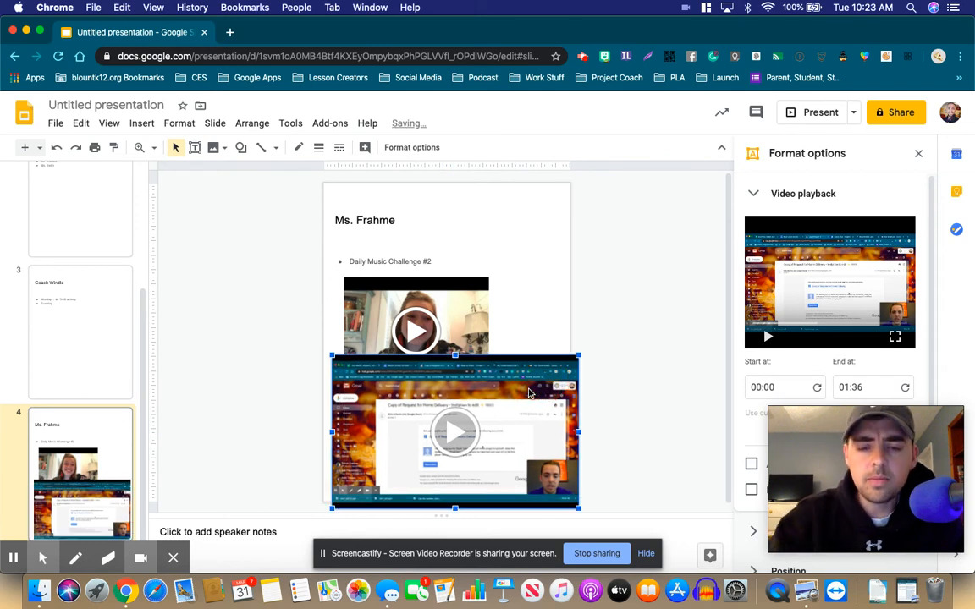
left_click_drag(578, 355, 495, 426)
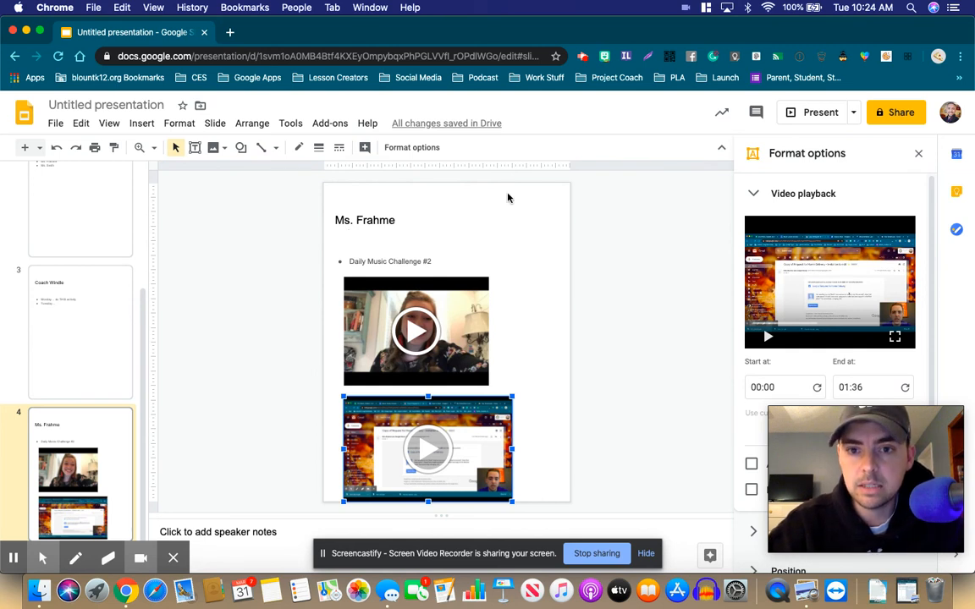
Start sharing the presentation and save it under the name "Related Arts - CES"
left_click(884, 114)
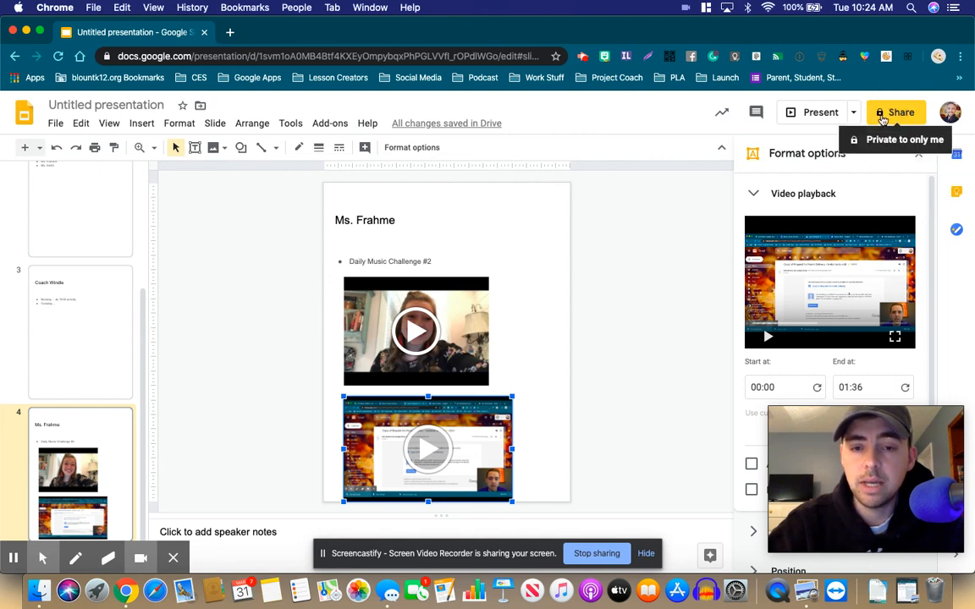
left_click(882, 119)
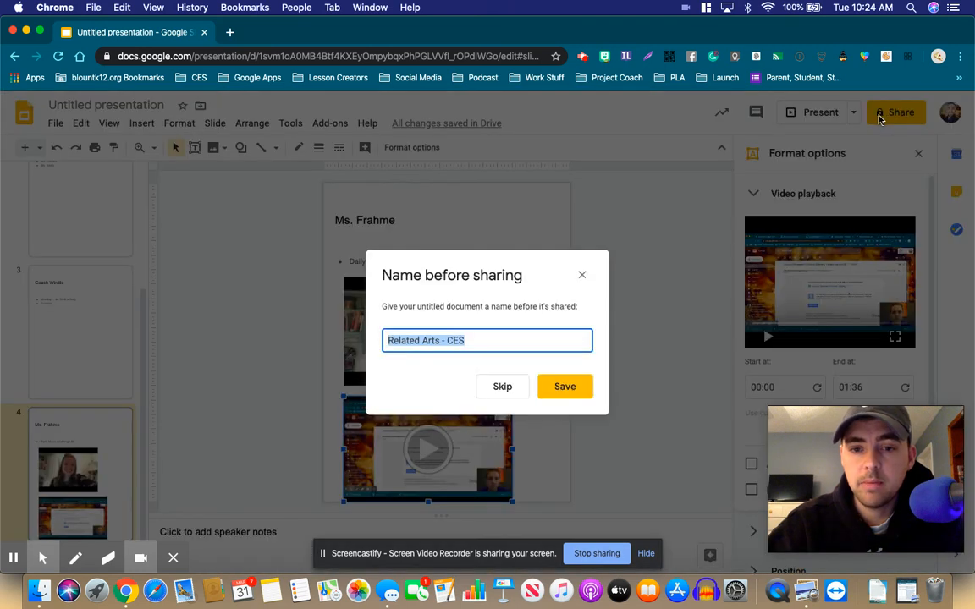
left_click(555, 387)
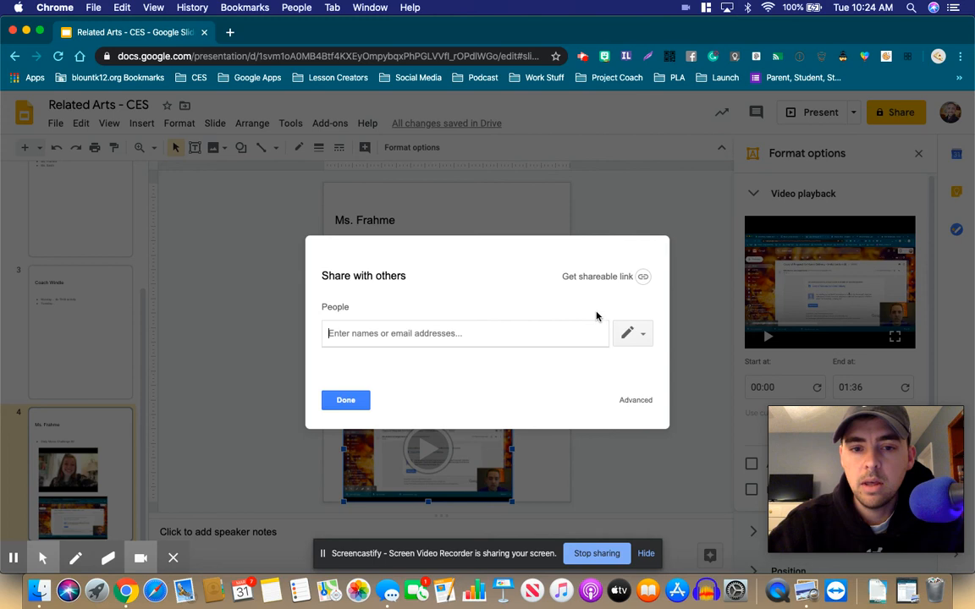
Turn on link sharing so anyone with the link can view the presentation, and copy the shareable link
left_click(612, 278)
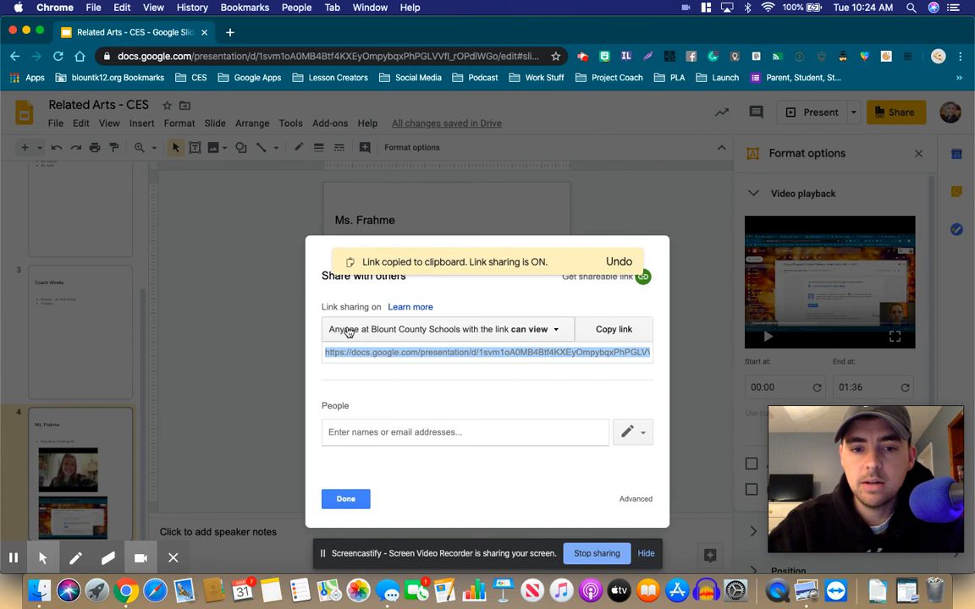
left_click(545, 336)
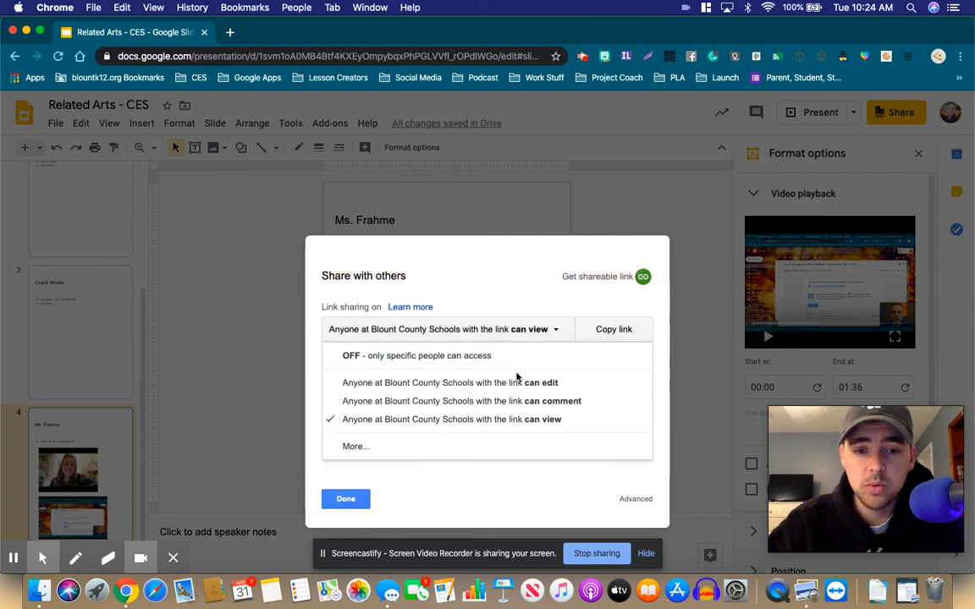
left_click(366, 446)
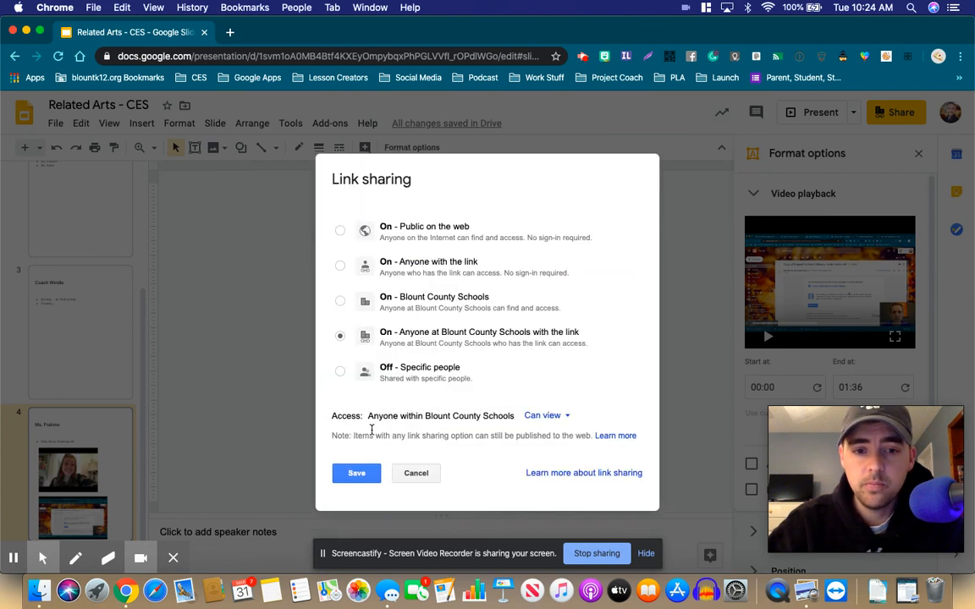
left_click(456, 263)
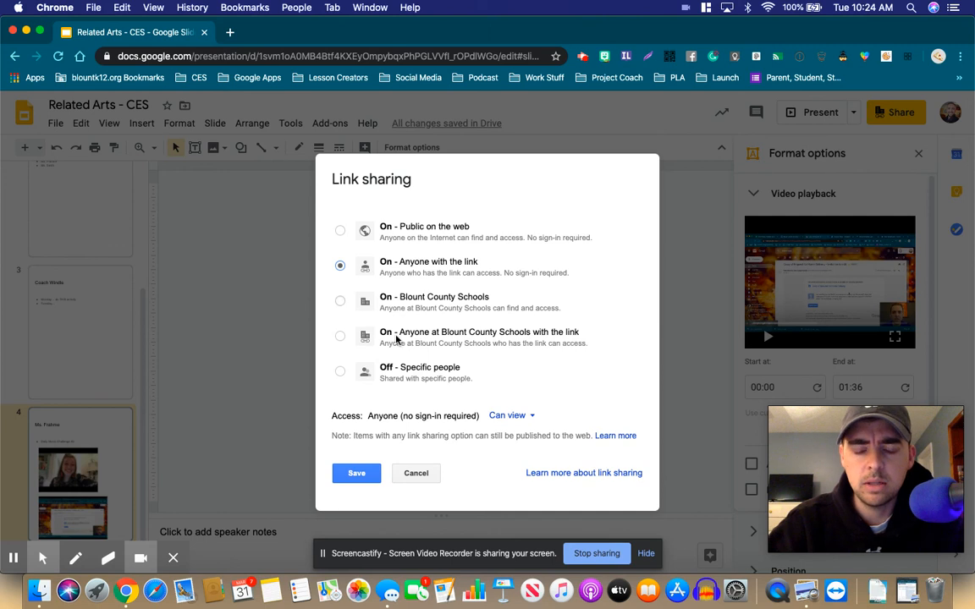
left_click(359, 474)
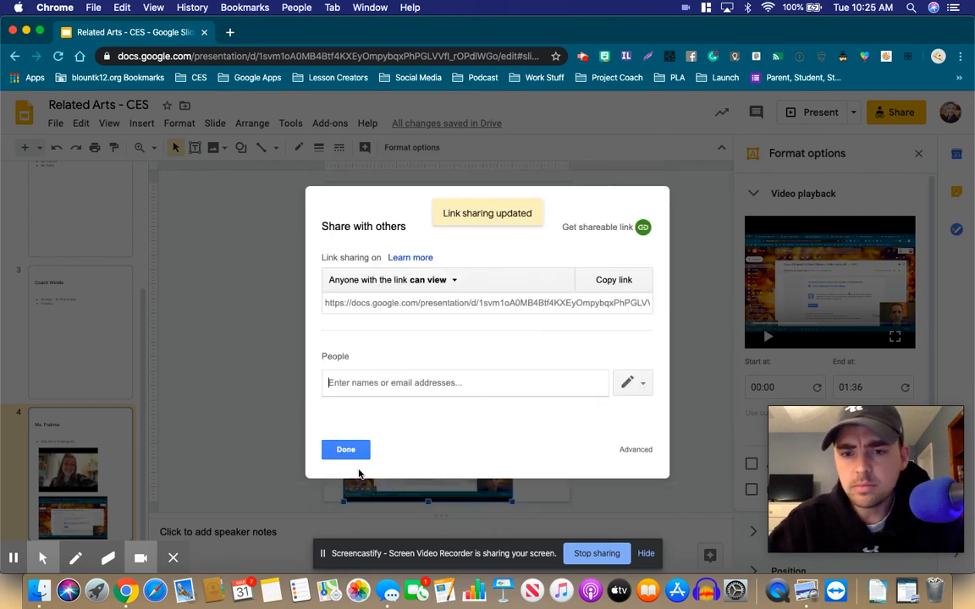
left_click(618, 283)
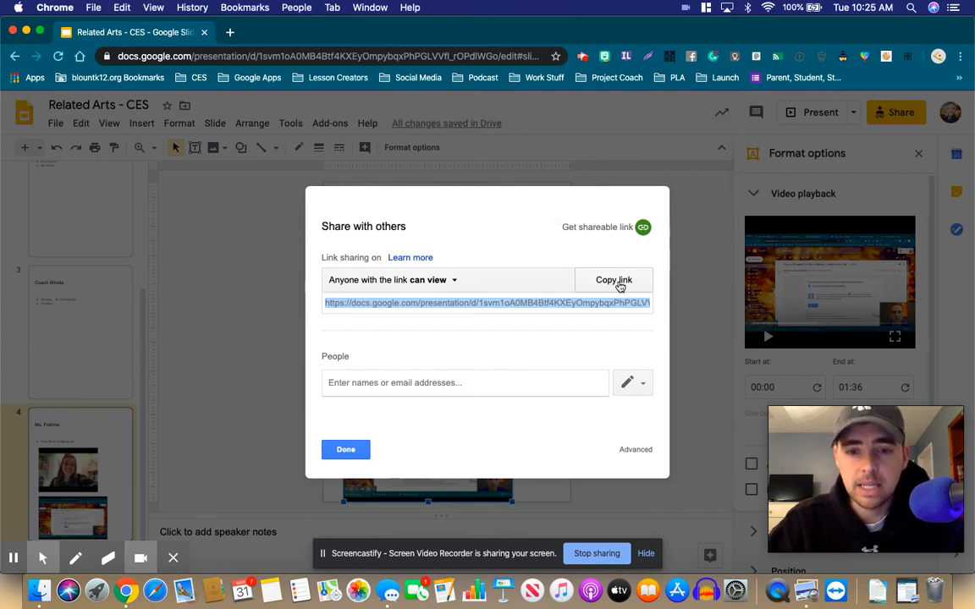
left_click(353, 453)
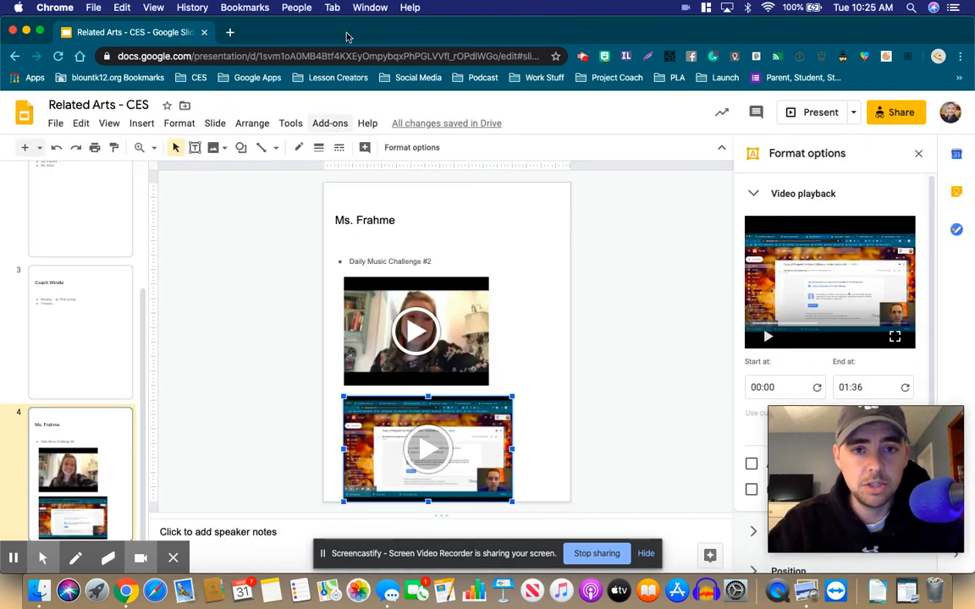
Switch to Google Sites in a new browser tab and open the U.S. History Class site for editing
left_click(230, 33)
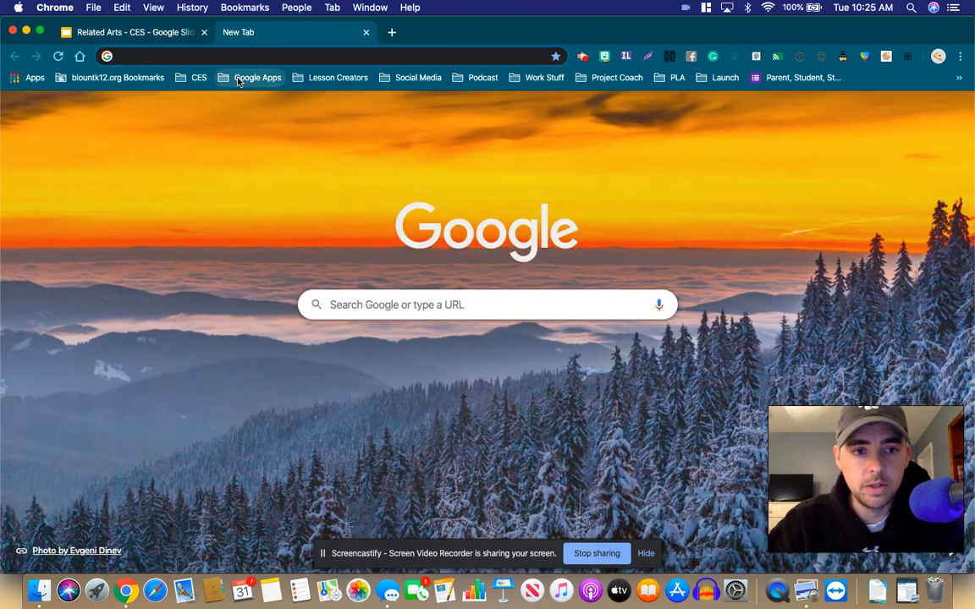
left_click(239, 80)
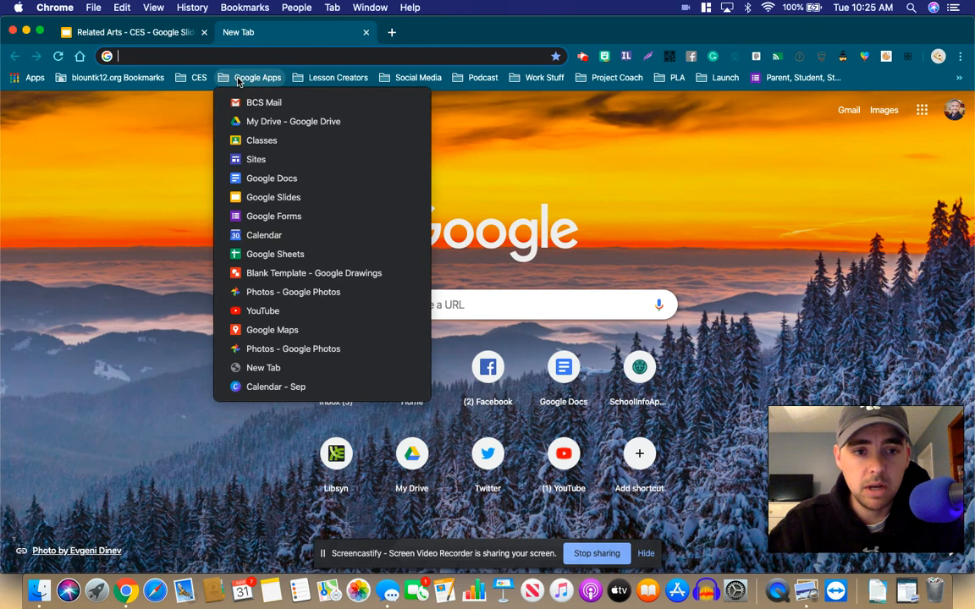
left_click(244, 159)
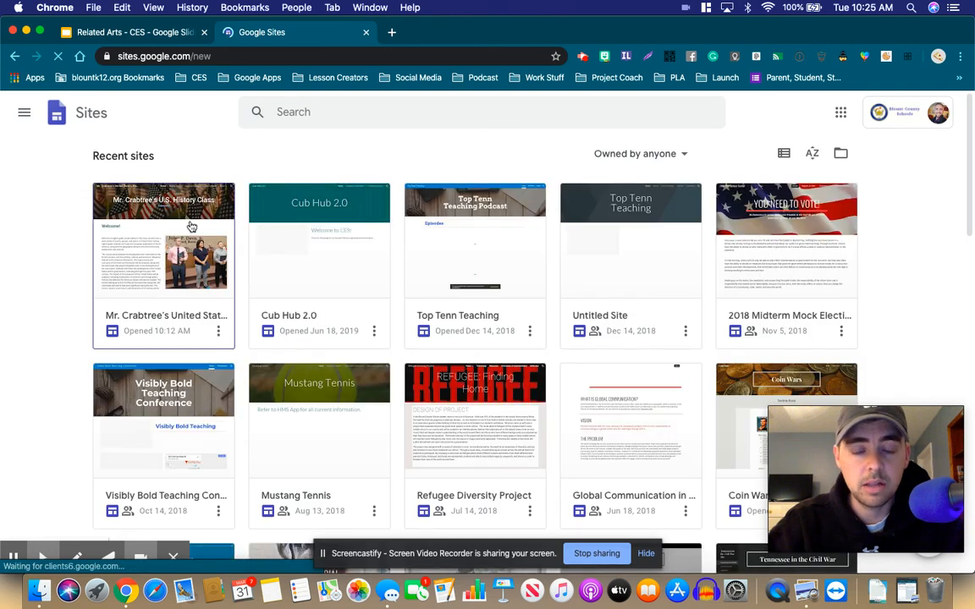
left_click(189, 225)
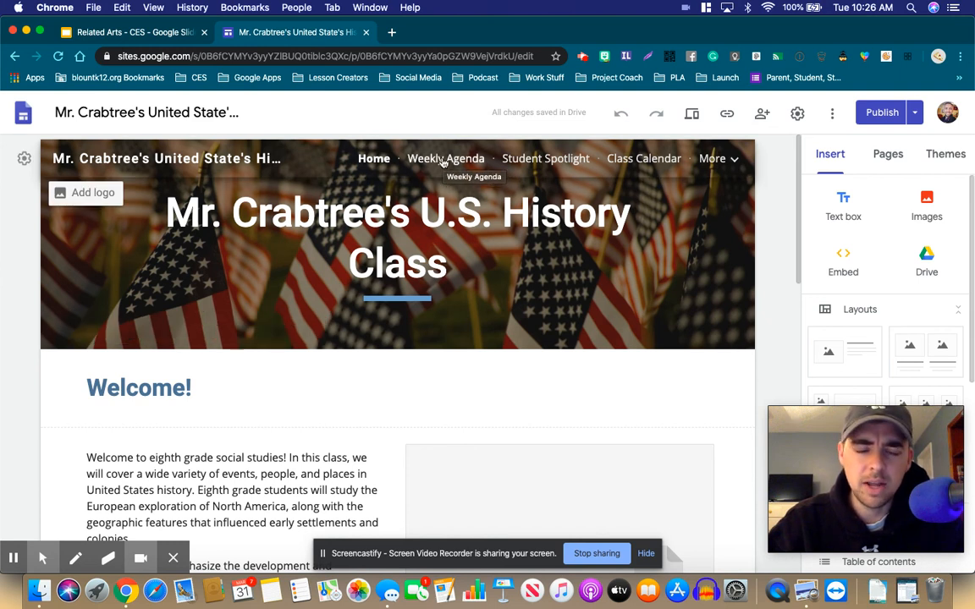
Look over the site's home page and open the Weekly Agenda page at its May 19 - 22, 2019 section
scroll(480, 247, "down", 8)
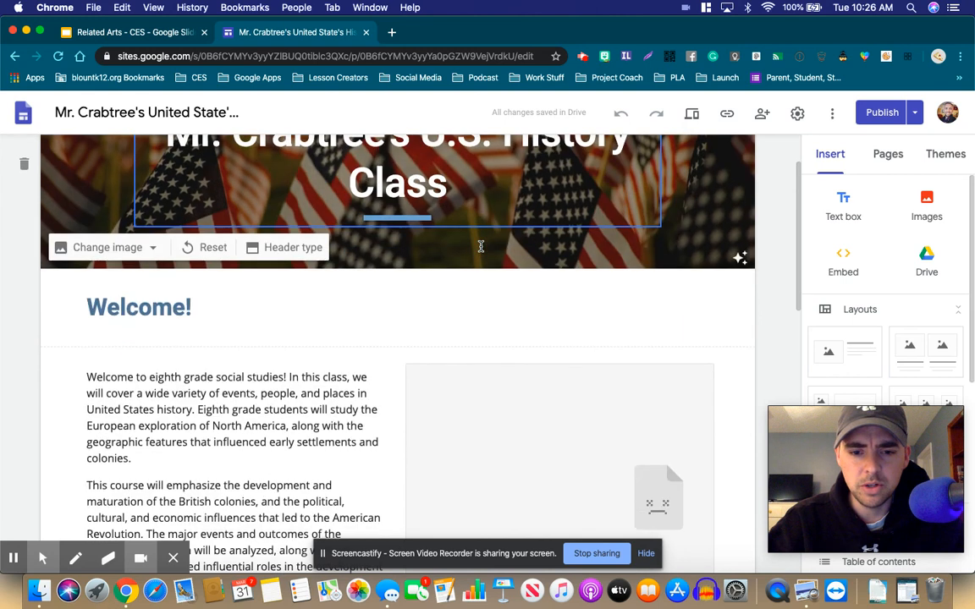
scroll(481, 246, "down", 7)
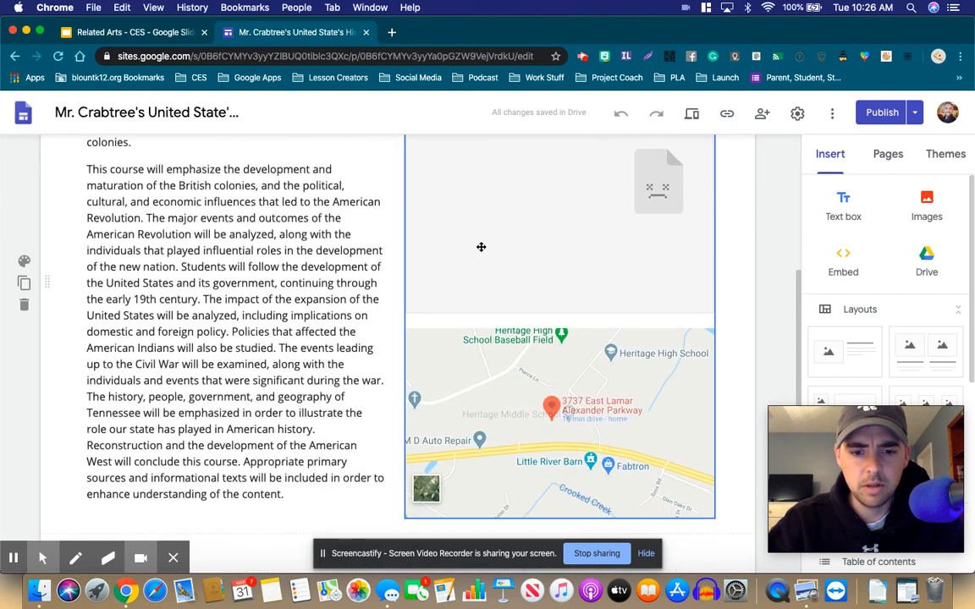
scroll(481, 248, "up", 11)
scroll(480, 251, "up", 5)
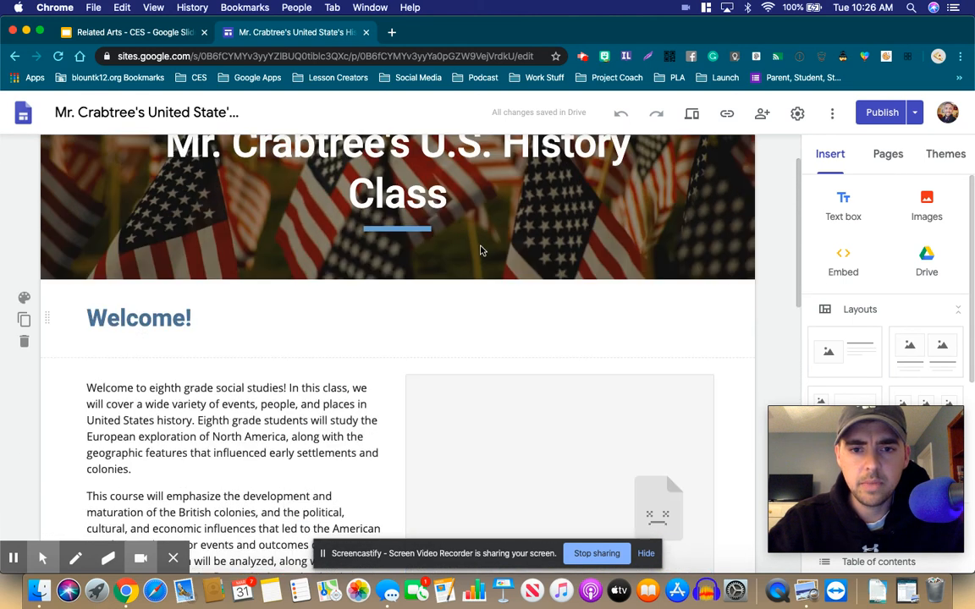
left_click(461, 161)
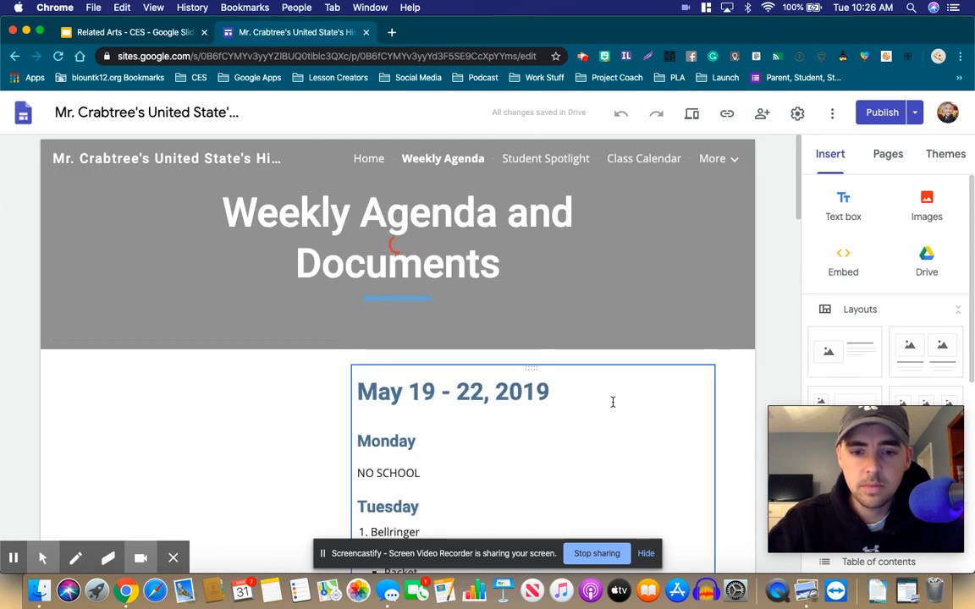
scroll(613, 403, "down", 1)
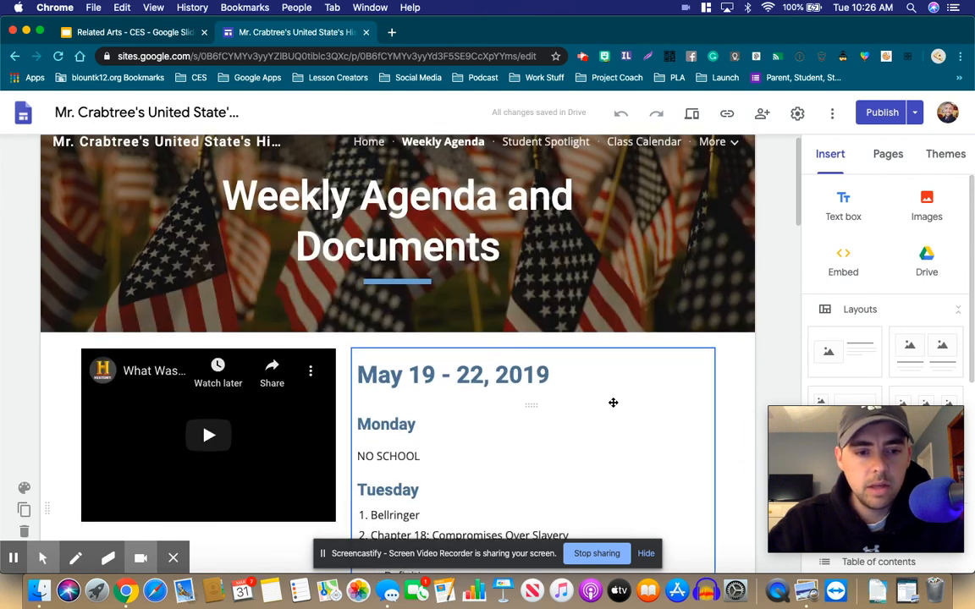
scroll(613, 403, "down", 2)
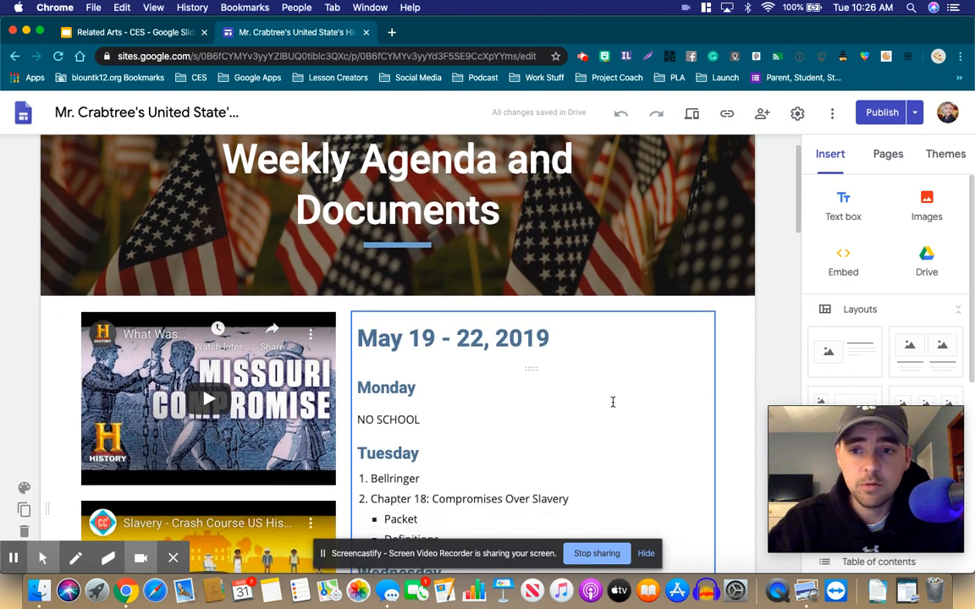
Browse the My Drive files available for insertion, sorted by Last opened by me
left_click(925, 261)
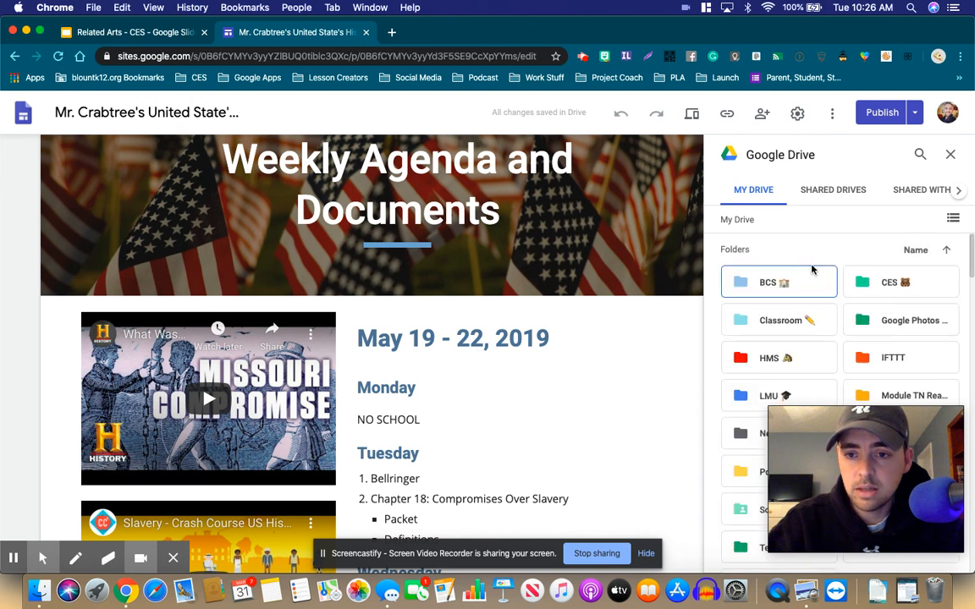
left_click(912, 249)
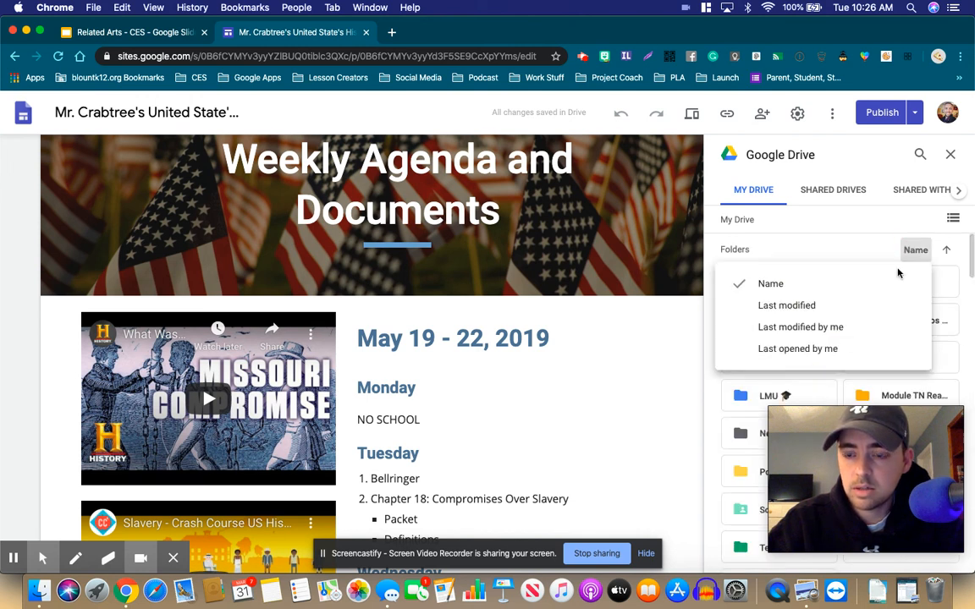
left_click(815, 348)
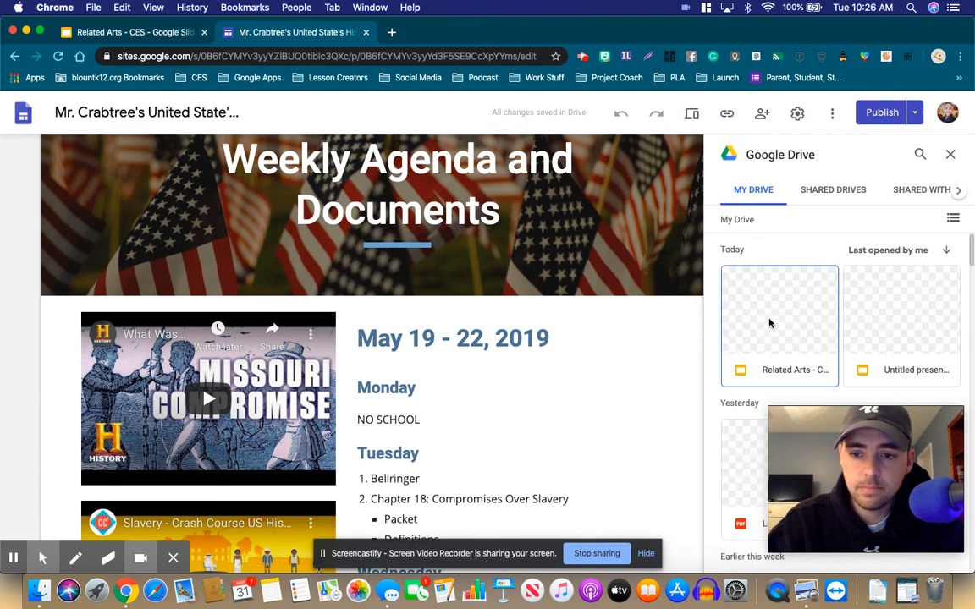
Insert the Related Arts - CES presentation from My Drive into the Weekly Agenda page and deselect it
left_click(769, 321)
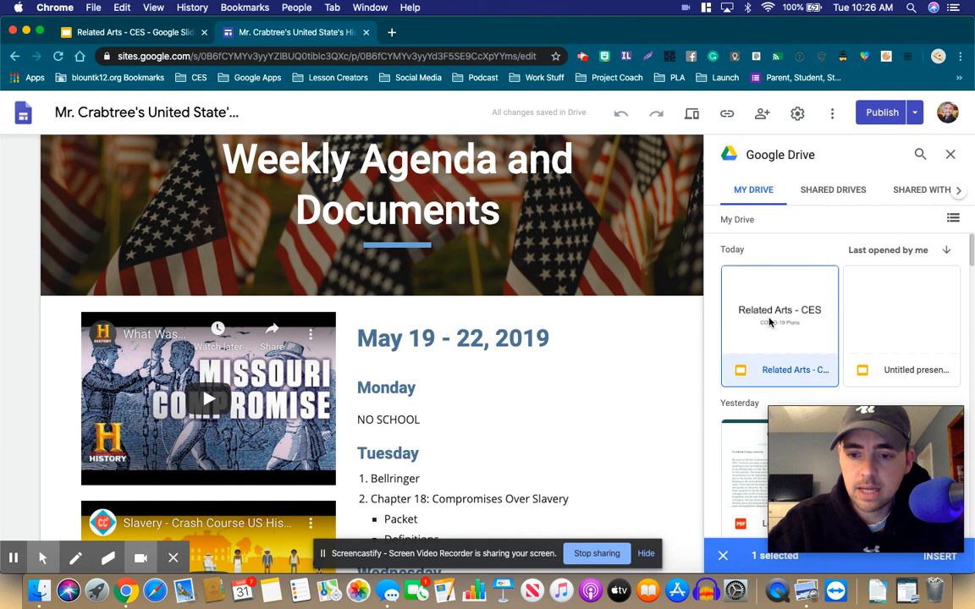
left_click(938, 559)
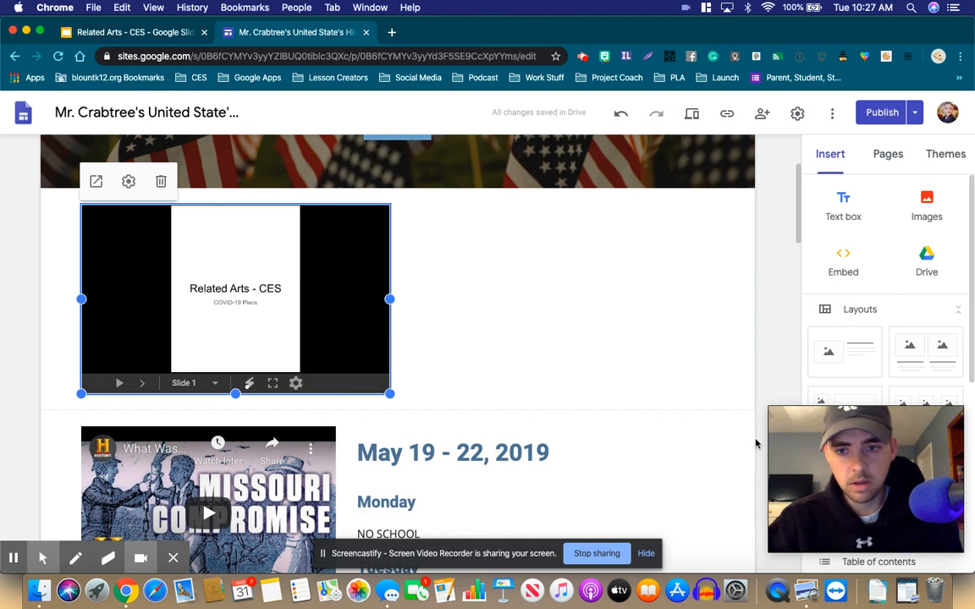
left_click(583, 331)
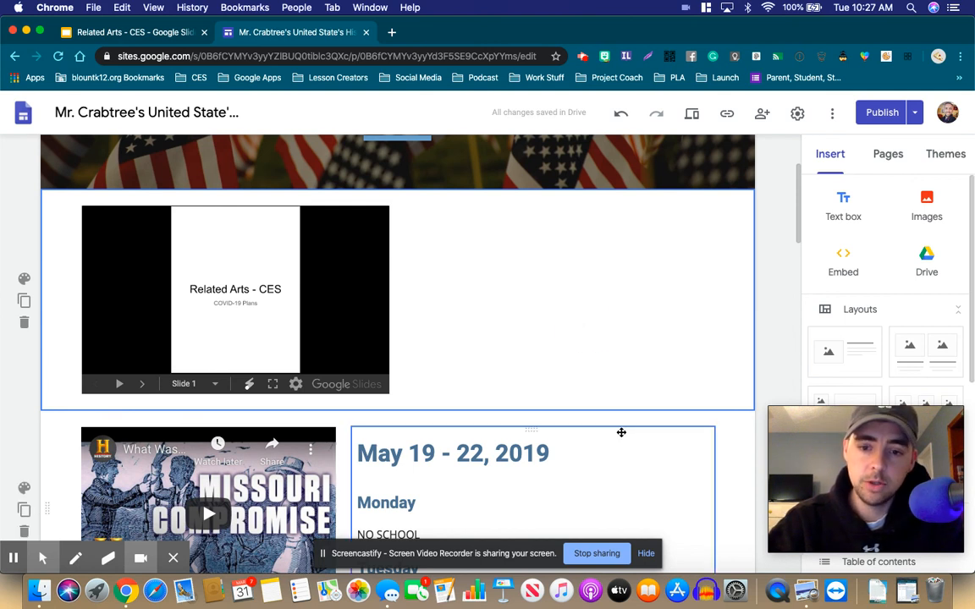
left_click(725, 440)
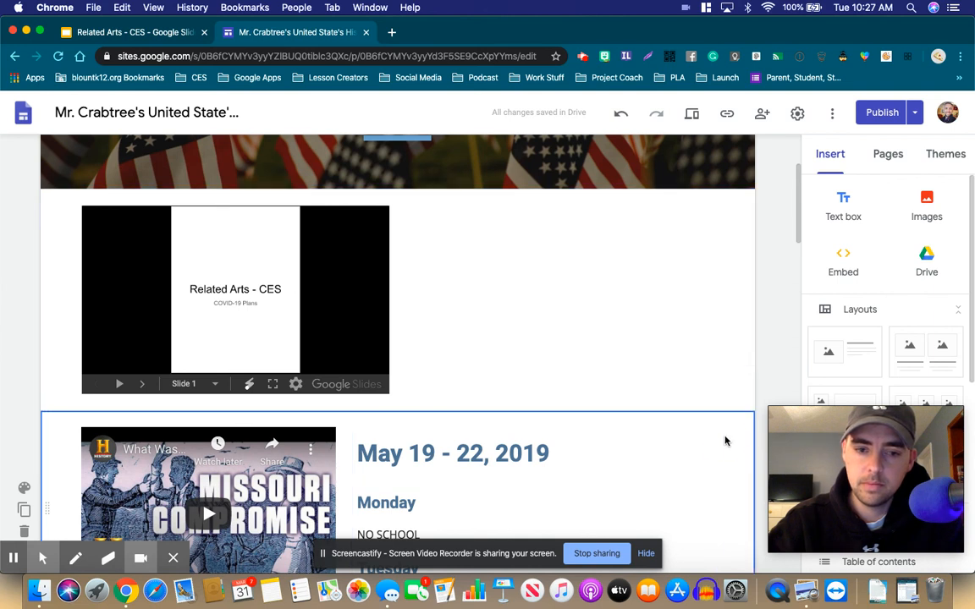
Preview the Weekly Agenda page as visitors see it, showing the embedded Related Arts - CES presentation
scroll(725, 440, "down", 10)
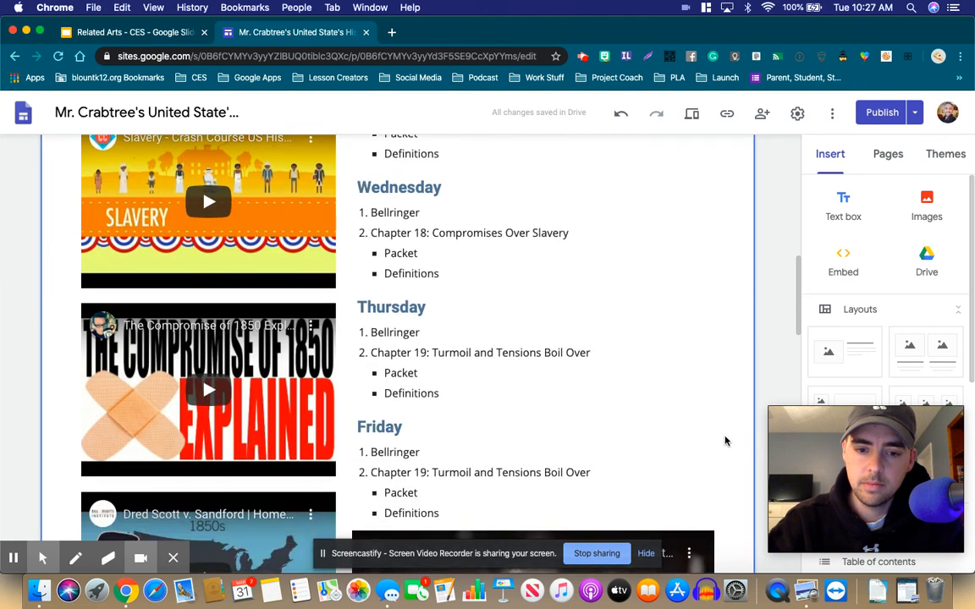
scroll(725, 440, "down", 5)
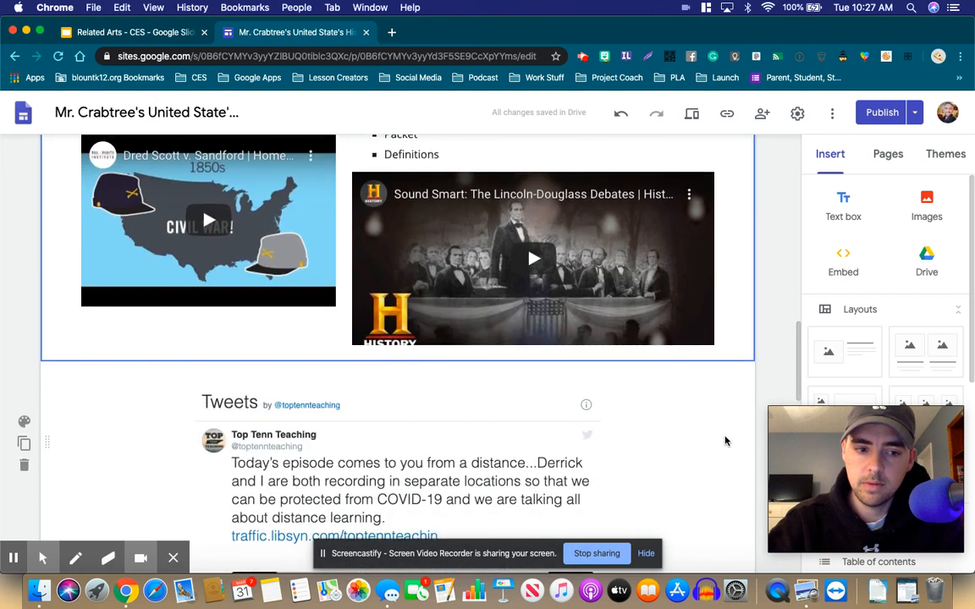
scroll(725, 440, "up", 8)
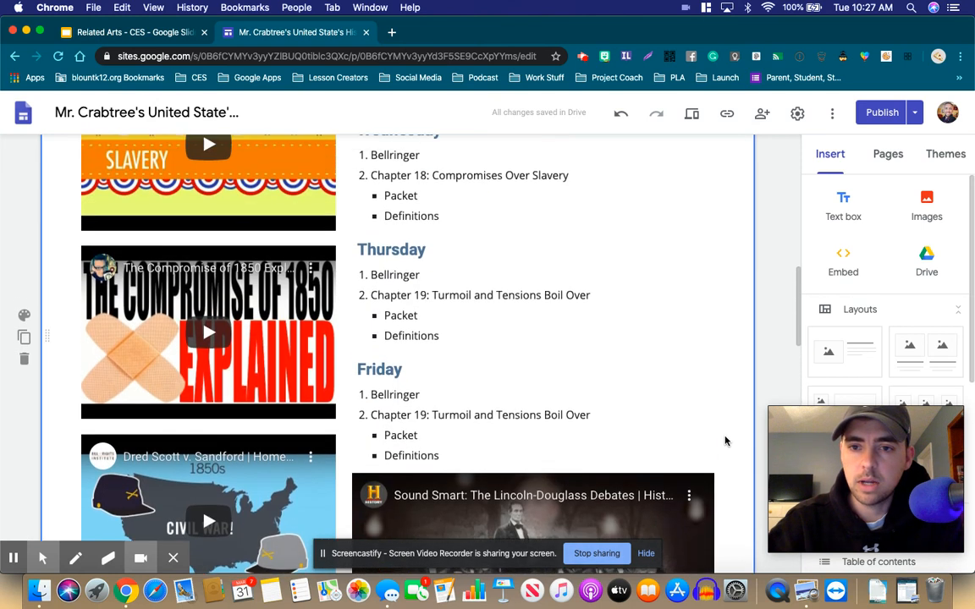
scroll(725, 440, "up", 10)
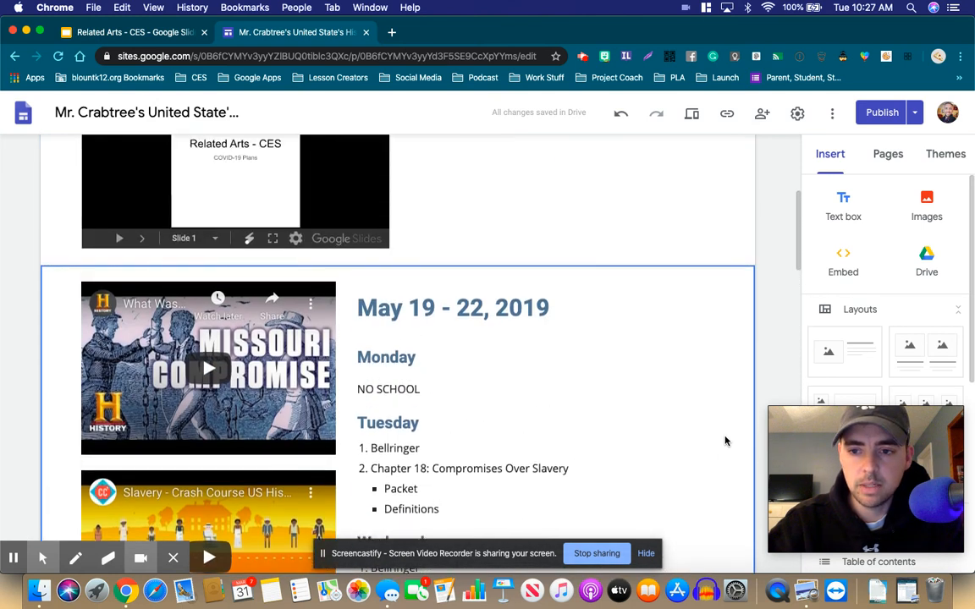
scroll(725, 440, "up", 2)
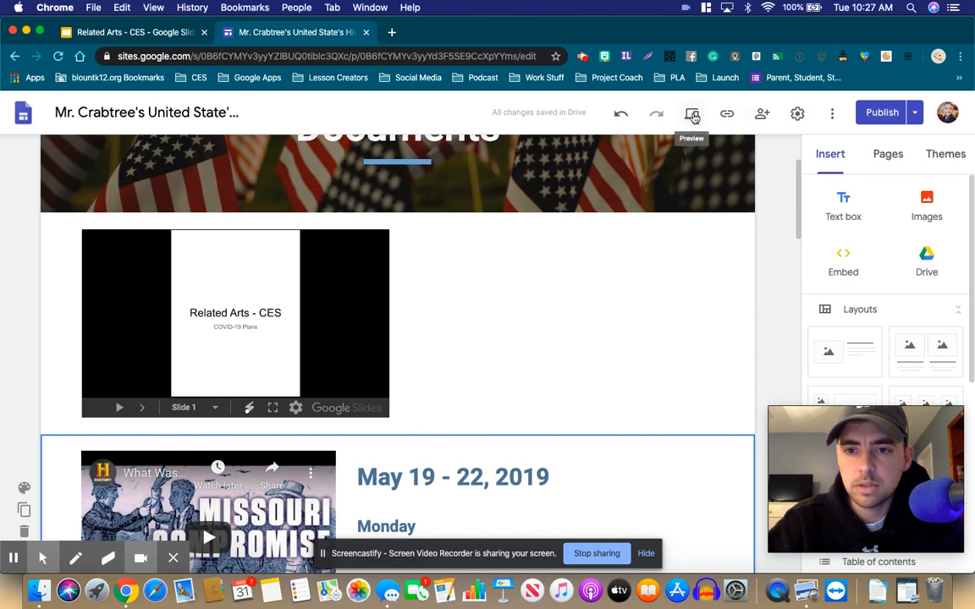
left_click(694, 117)
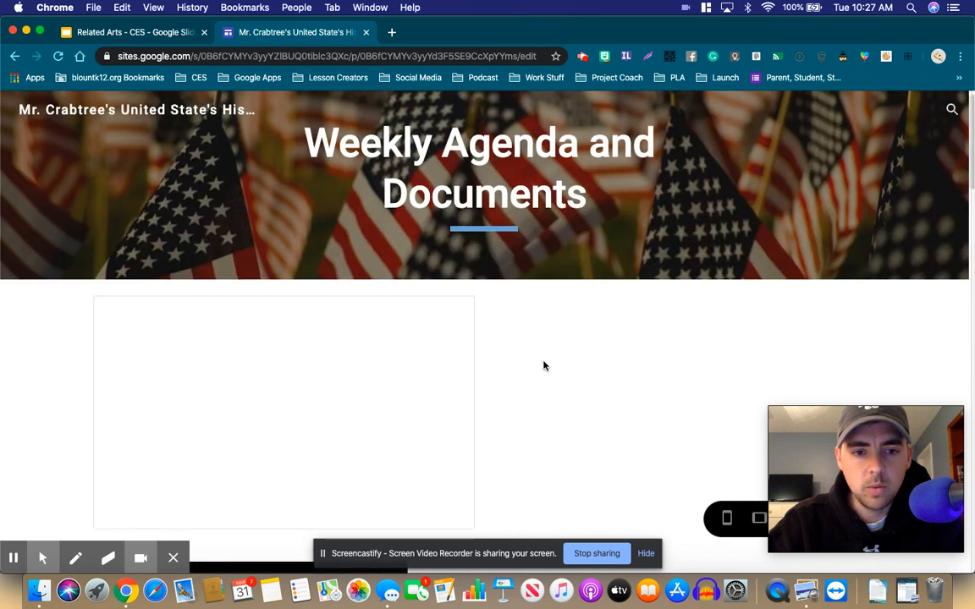
scroll(544, 365, "down", 1)
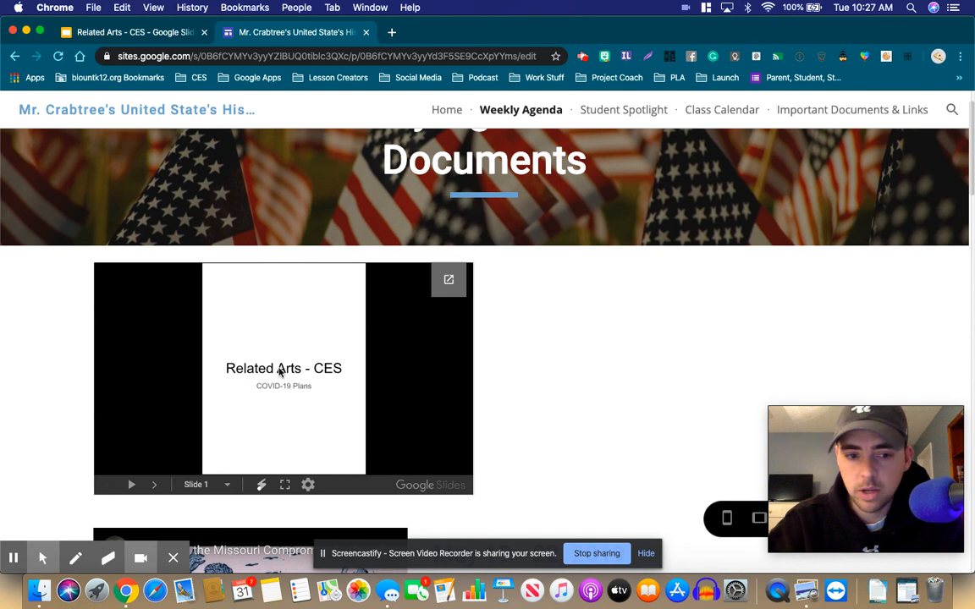
Page forward and back through the embedded presentation's slides, and follow the linked teacher name on the Teachers slide
left_click(154, 485)
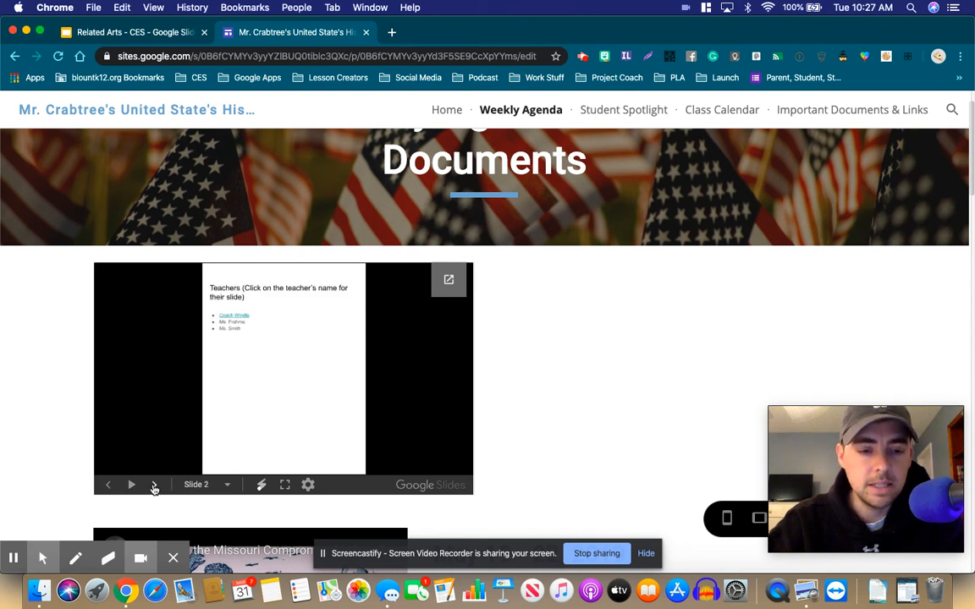
left_click(154, 486)
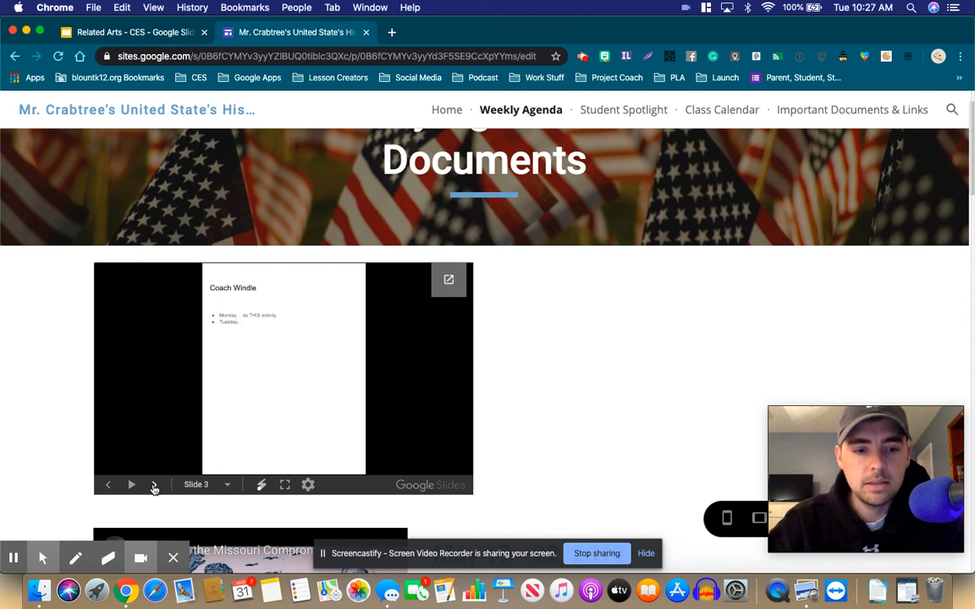
left_click(154, 488)
left_click(108, 490)
left_click(108, 490)
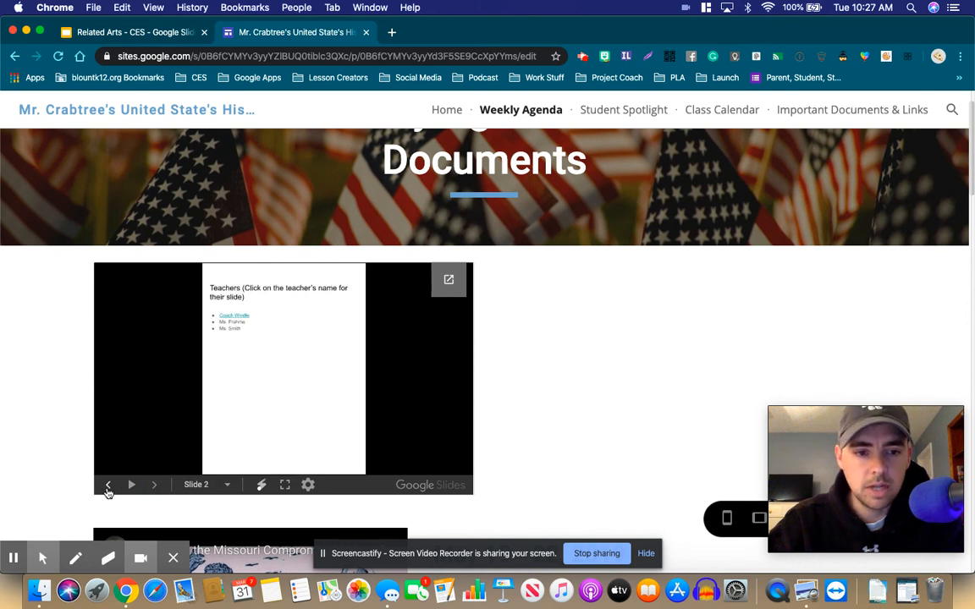
left_click(241, 317)
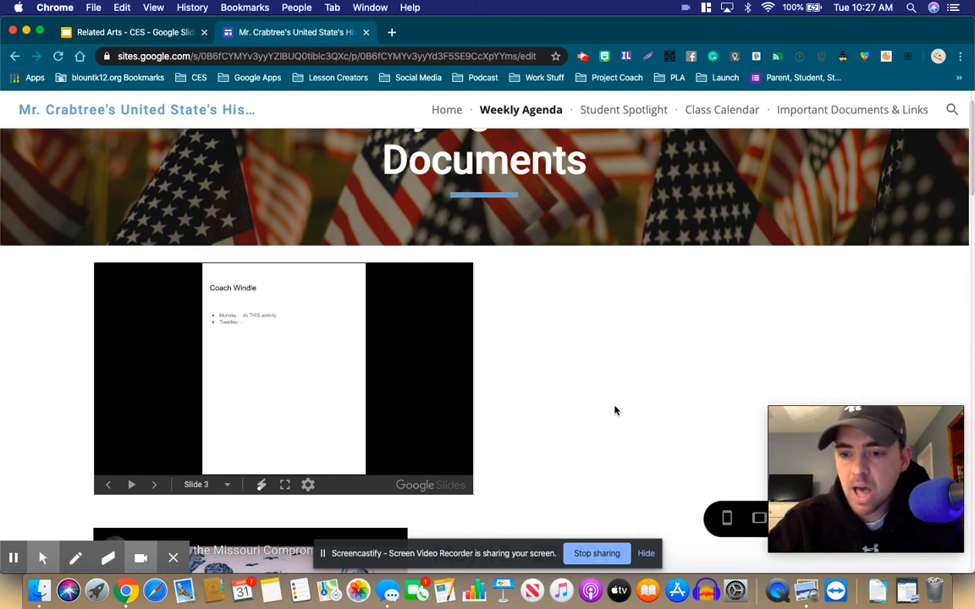
Close the Google Sites tab to return to Google Slides, and view slide 3 and the Teachers slide
left_click(366, 32)
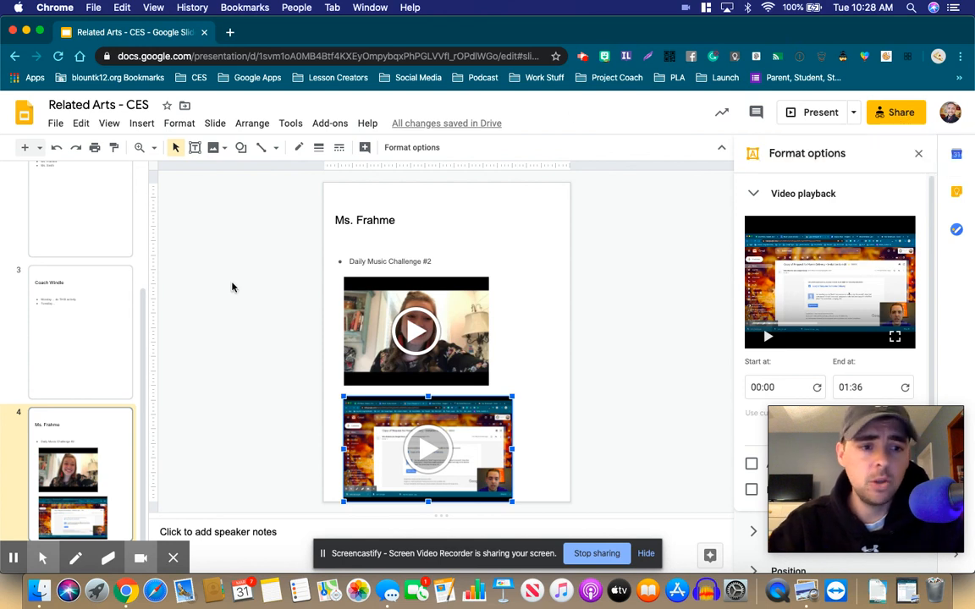
left_click(96, 327)
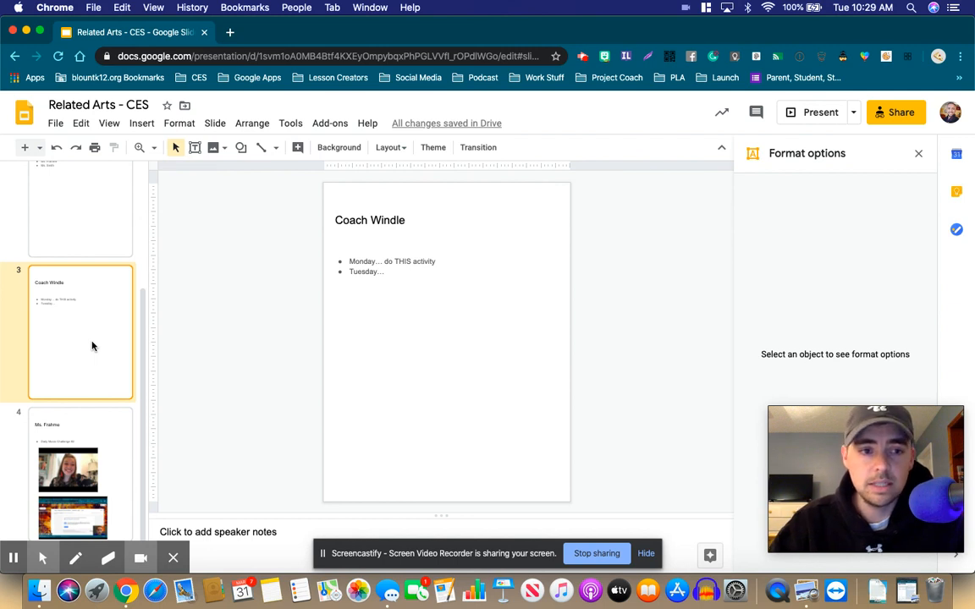
scroll(92, 346, "up", 5)
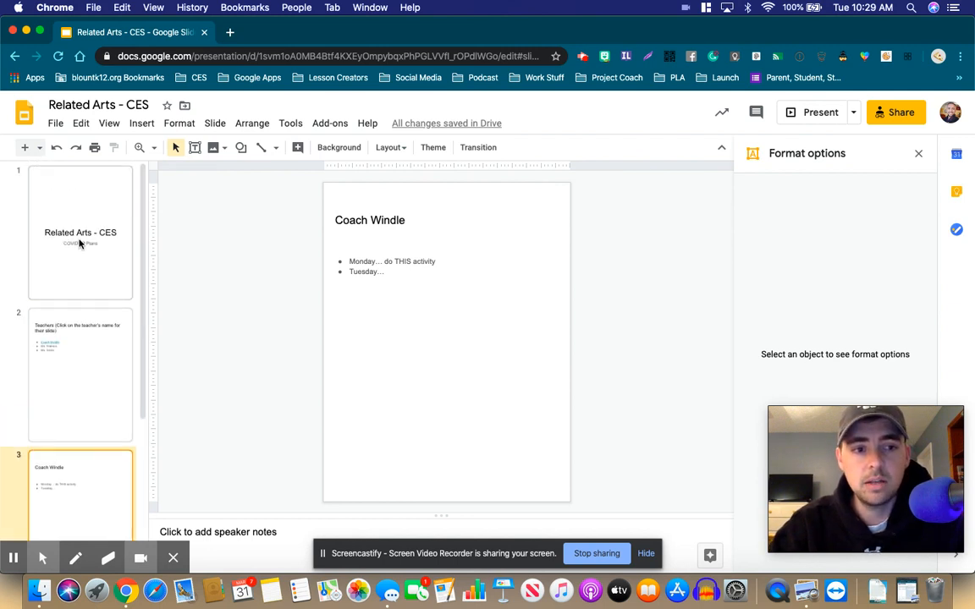
left_click(90, 366)
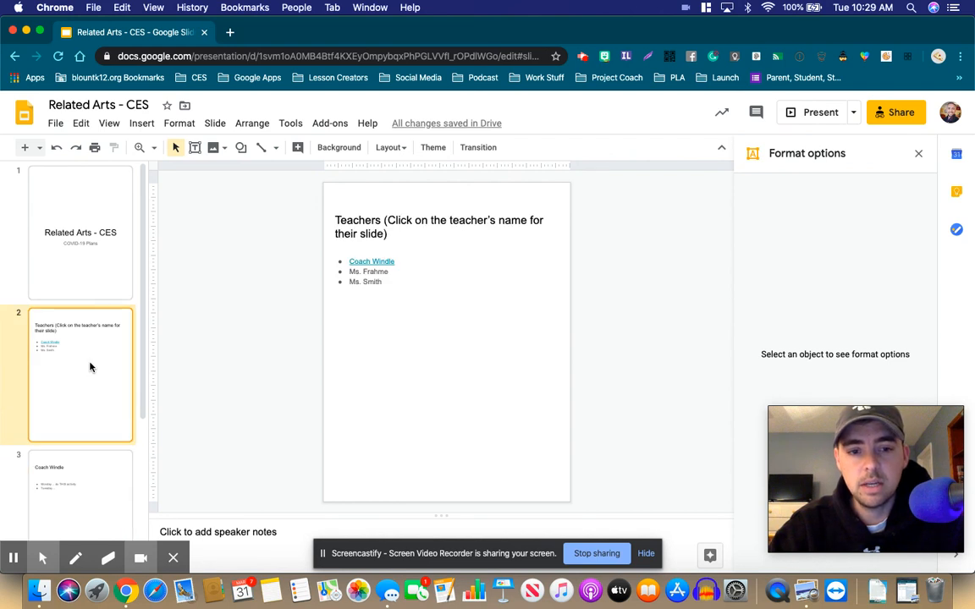